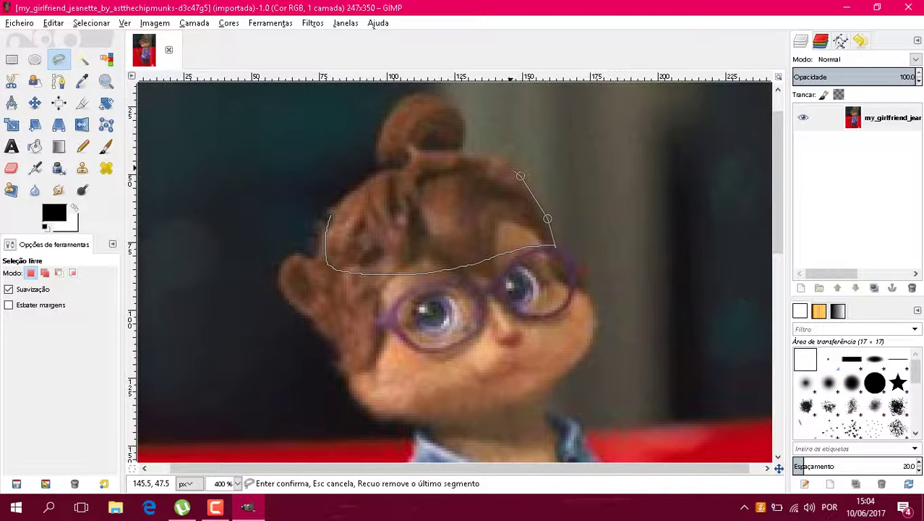
# Outline the hair on top of the character's head with a closed free selection ending just above the glasses.
pyautogui.click(498, 163)
pyautogui.click(457, 153)
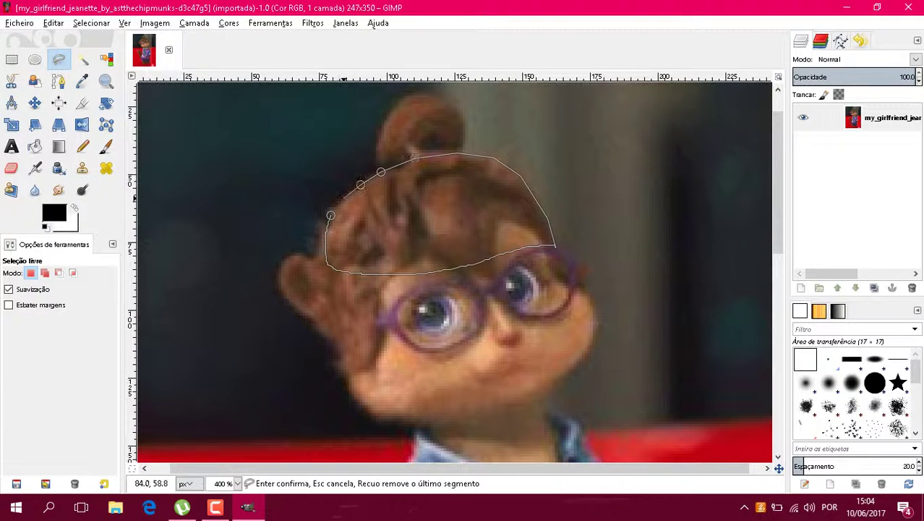
pyautogui.click(330, 213)
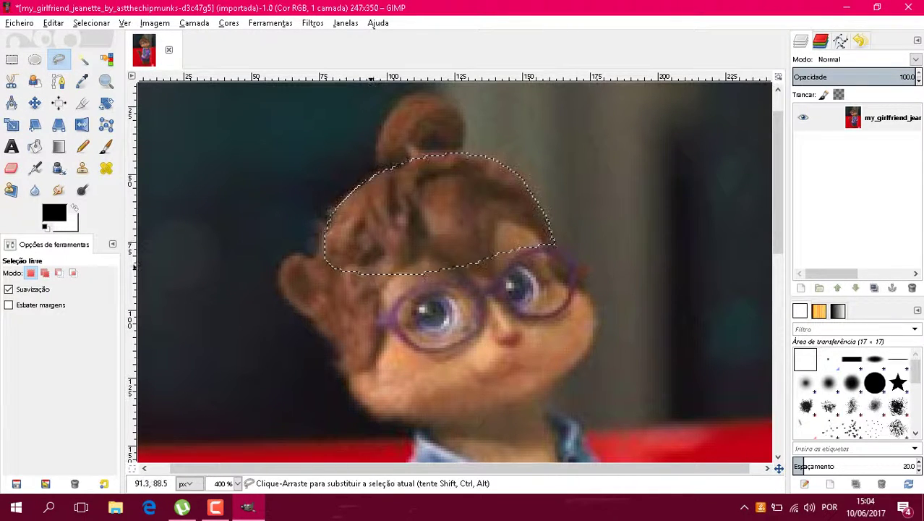
pyautogui.click(216, 507)
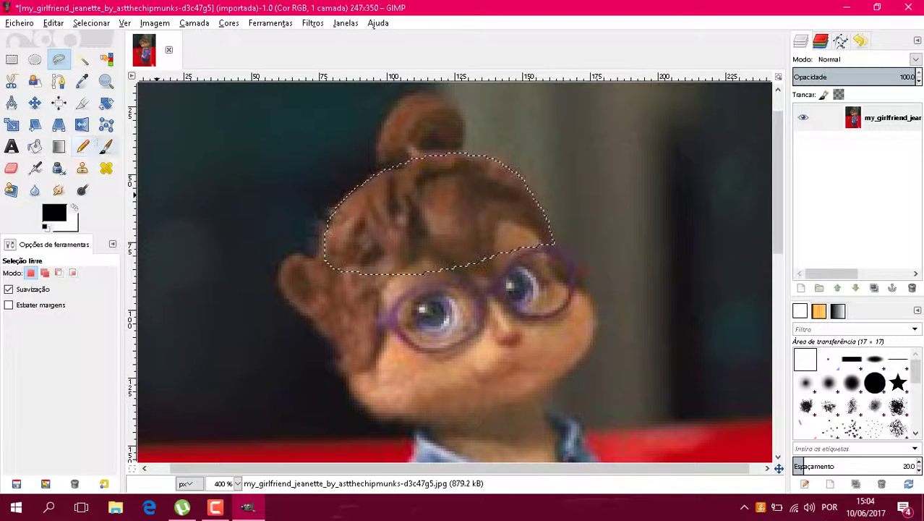
# Choose the Paintbrush tool and set the foreground colour to a saved dark yellow-brown.
pyautogui.click(105, 147)
pyautogui.click(55, 212)
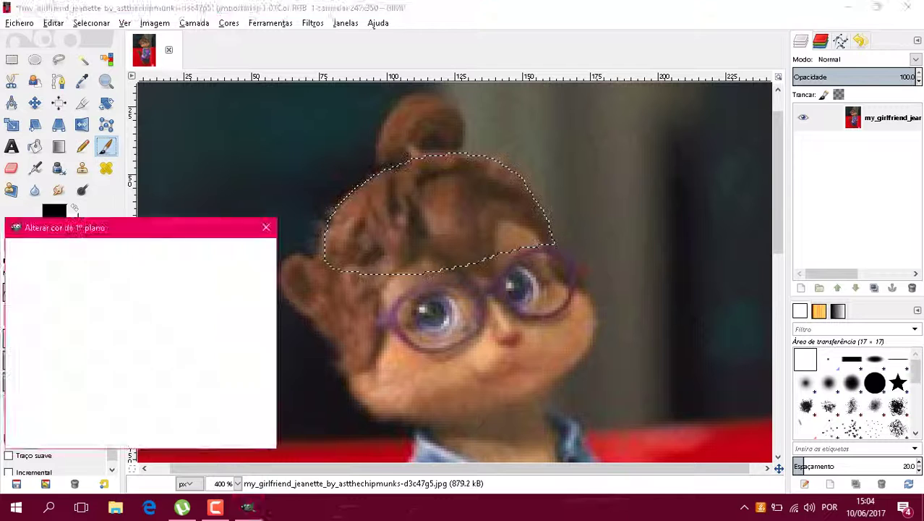
pyautogui.click(241, 380)
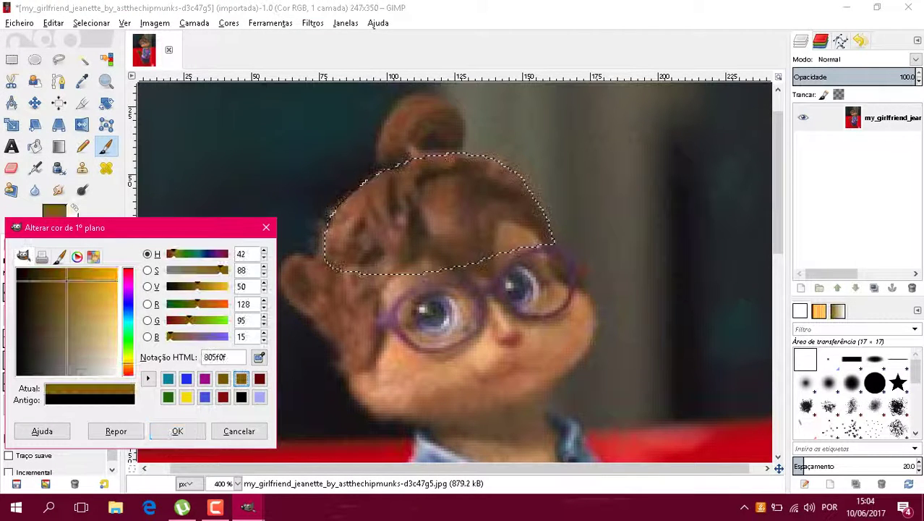
pyautogui.click(223, 379)
pyautogui.click(177, 431)
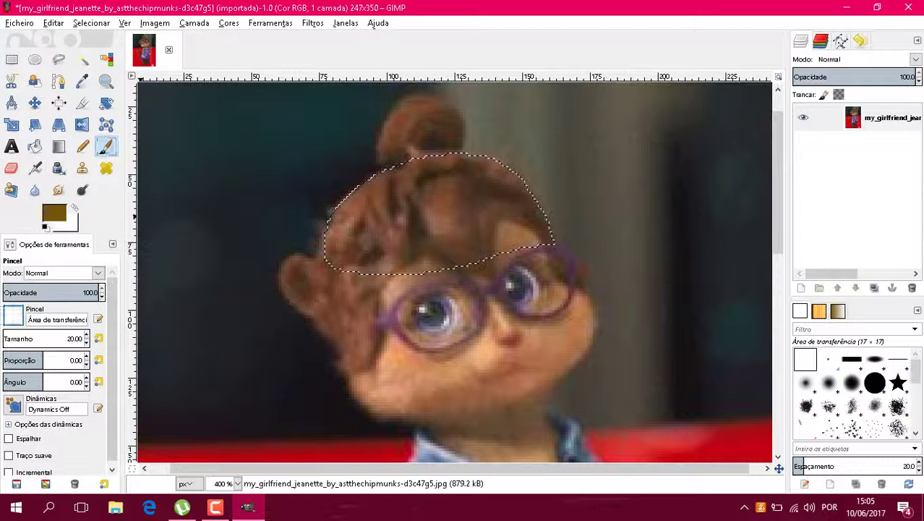
# Pick the 2. Hardness 025 brush and paint the whole selected hair area yellow-brown.
pyautogui.click(13, 315)
pyautogui.click(13, 133)
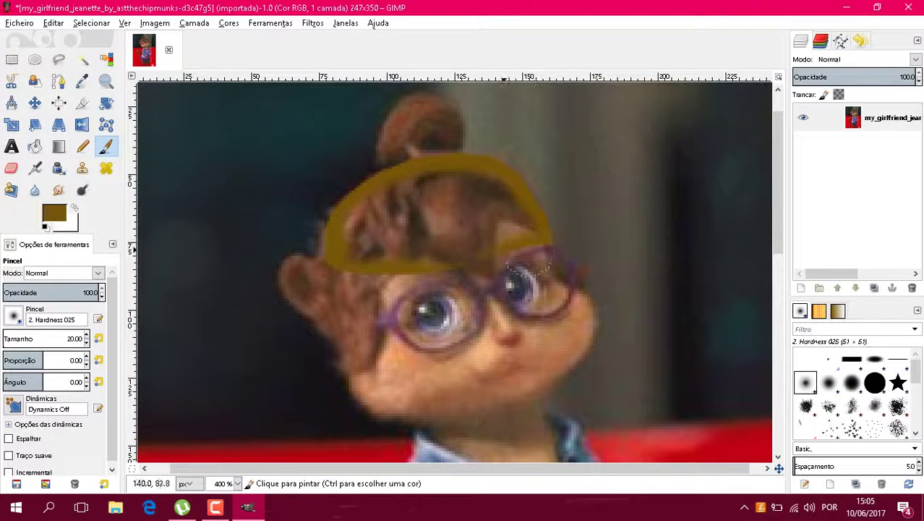
pyautogui.moveTo(420, 257); pyautogui.dragTo(472, 262)
pyautogui.moveTo(554, 239)
pyautogui.mouseDown()
pyautogui.moveTo(426, 190)
pyautogui.moveTo(455, 158)
pyautogui.moveTo(413, 138)
pyautogui.moveTo(584, 163)
pyautogui.moveTo(703, 158)
pyautogui.moveTo(671, 166)
pyautogui.mouseUp()
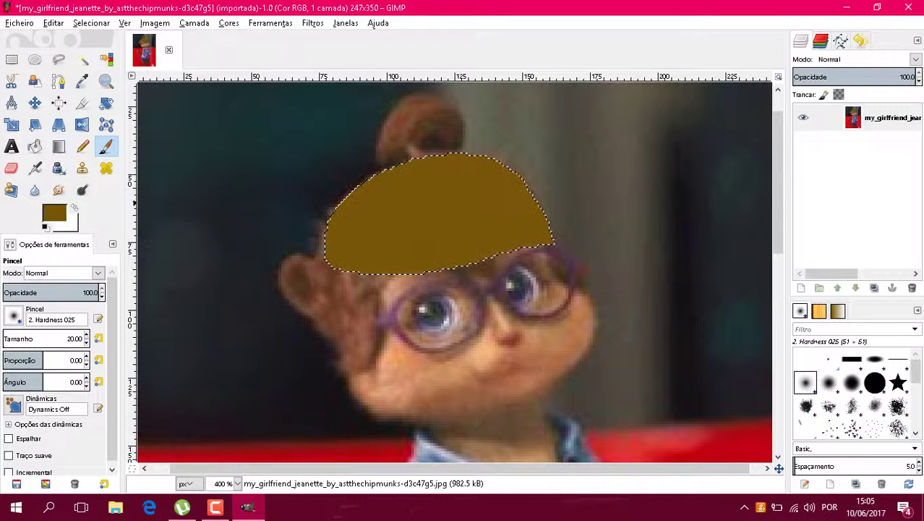
# Set the foreground colour to dark red 660303 and paint the centre of the cap, leaving a yellow-brown border.
pyautogui.click(54, 212)
pyautogui.click(259, 379)
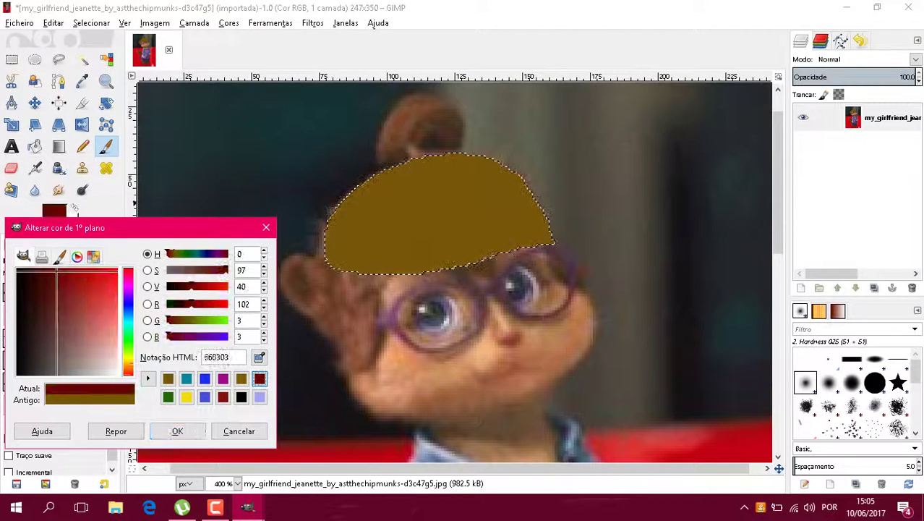
pyautogui.click(177, 430)
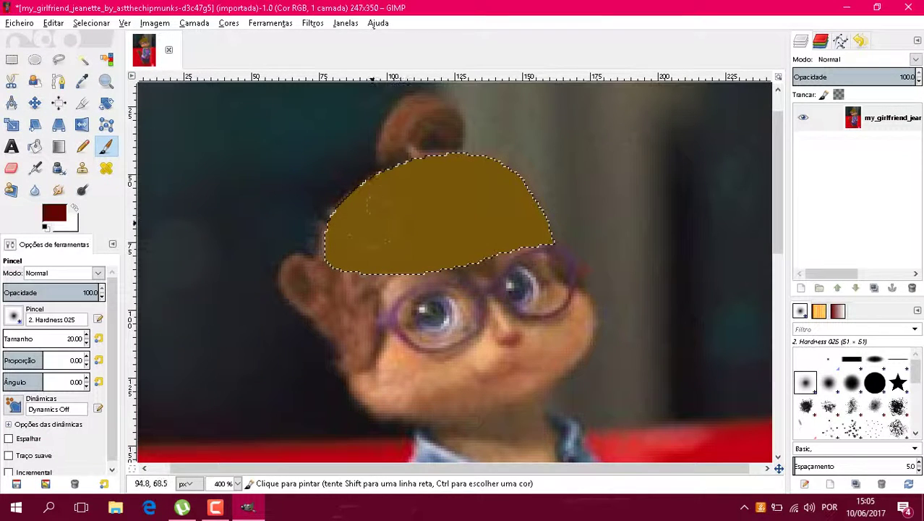
pyautogui.moveTo(374, 233)
pyautogui.mouseDown()
pyautogui.moveTo(507, 211)
pyautogui.moveTo(464, 199)
pyautogui.moveTo(371, 226)
pyautogui.moveTo(416, 228)
pyautogui.moveTo(456, 211)
pyautogui.moveTo(473, 221)
pyautogui.moveTo(385, 233)
pyautogui.moveTo(478, 228)
pyautogui.moveTo(512, 215)
pyautogui.moveTo(450, 190)
pyautogui.moveTo(393, 206)
pyautogui.moveTo(369, 220)
pyautogui.moveTo(373, 239)
pyautogui.moveTo(353, 241)
pyautogui.moveTo(358, 229)
pyautogui.moveTo(439, 201)
pyautogui.moveTo(481, 205)
pyautogui.moveTo(483, 190)
pyautogui.moveTo(534, 232)
pyautogui.mouseUp()
# Remove the selection and try the Dodge/Burn tool along the cap's lower edge and the hair below it.
pyautogui.click(35, 59)
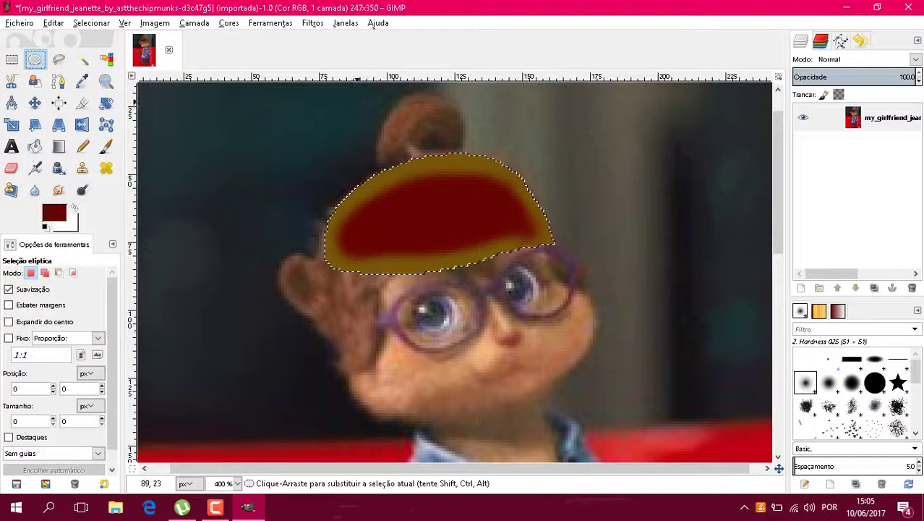
pyautogui.click(358, 101)
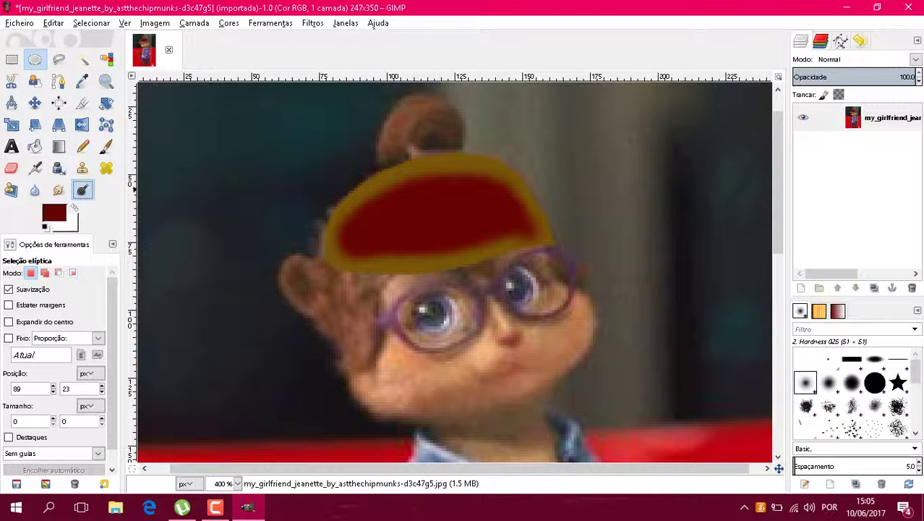
pyautogui.click(82, 190)
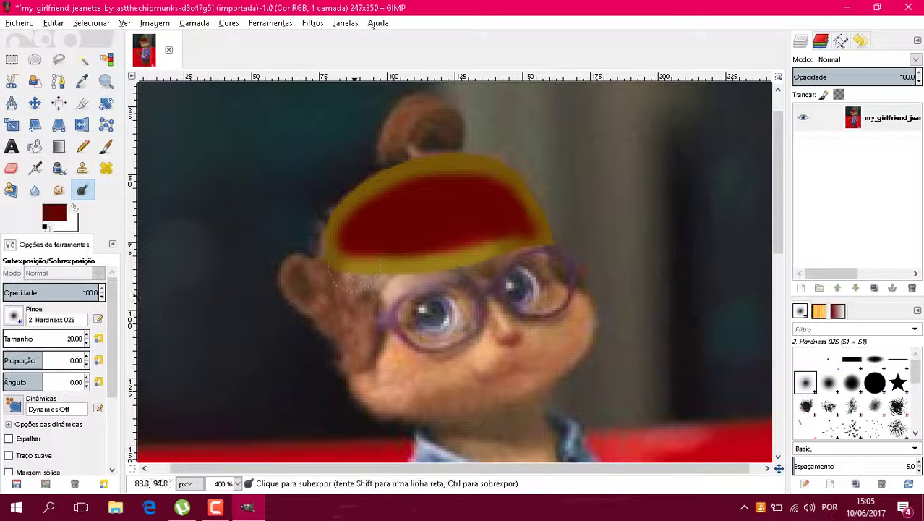
pyautogui.press('ctrl')
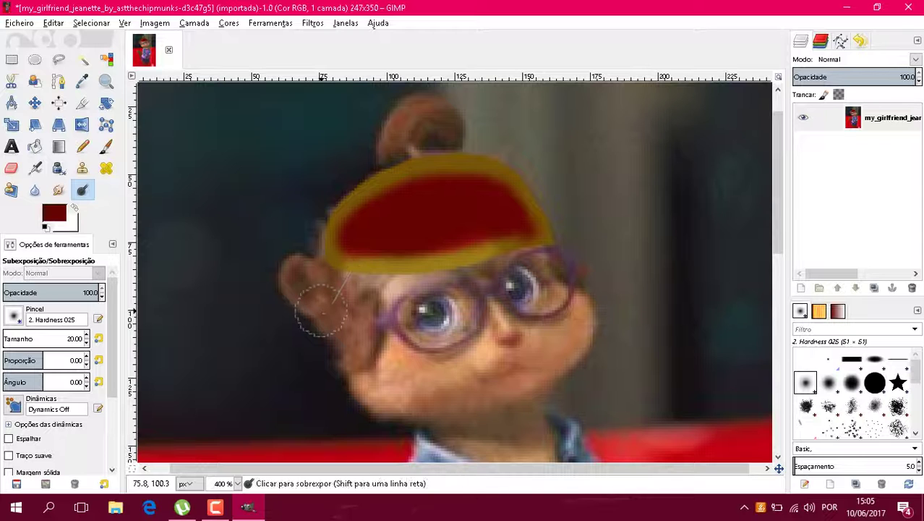
# Undo the dodging, the painting and the selection back to the original photo.
pyautogui.hotkey('ctrl', 'z')
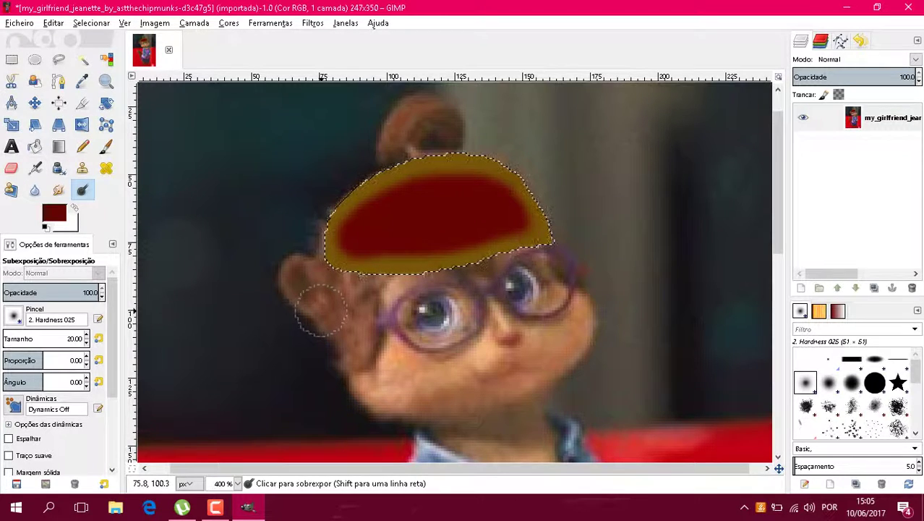
pyautogui.hotkey('shift', 'ctrl', 'a')
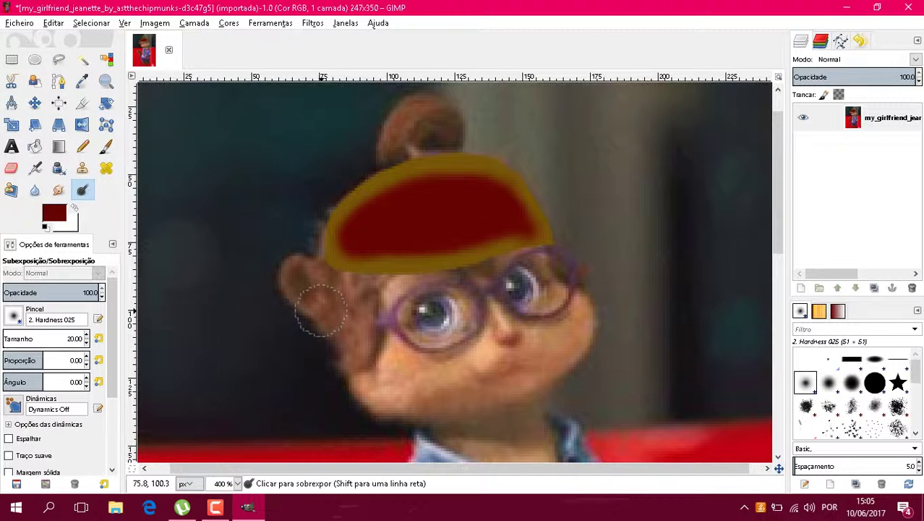
pyautogui.hotkey('ctrl', 'z')
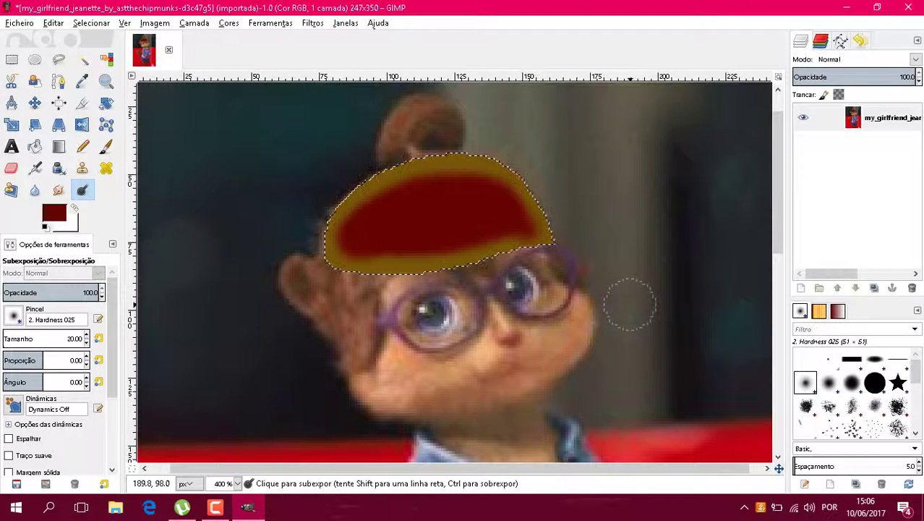
pyautogui.press('ctrl')
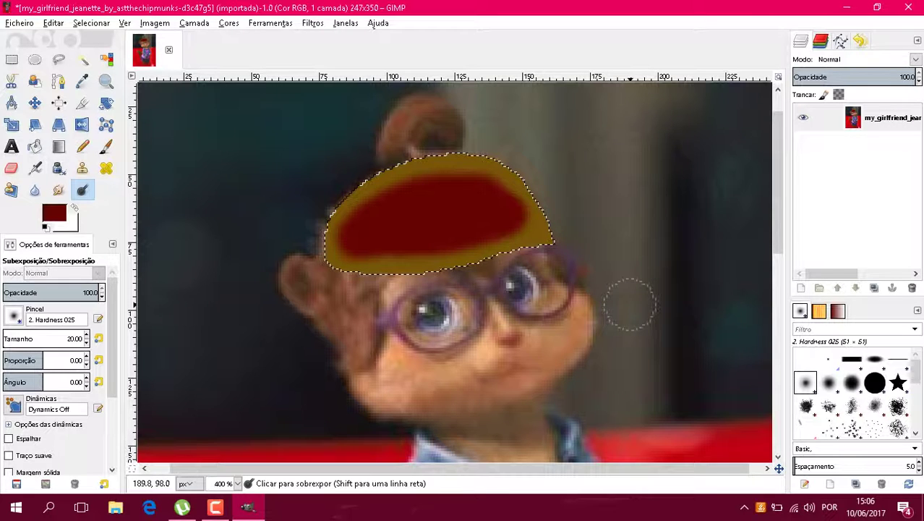
pyautogui.hotkey('ctrl', 'z')
pyautogui.hotkey('ctrl', 'z')
pyautogui.hotkey('ctrl', 'z')
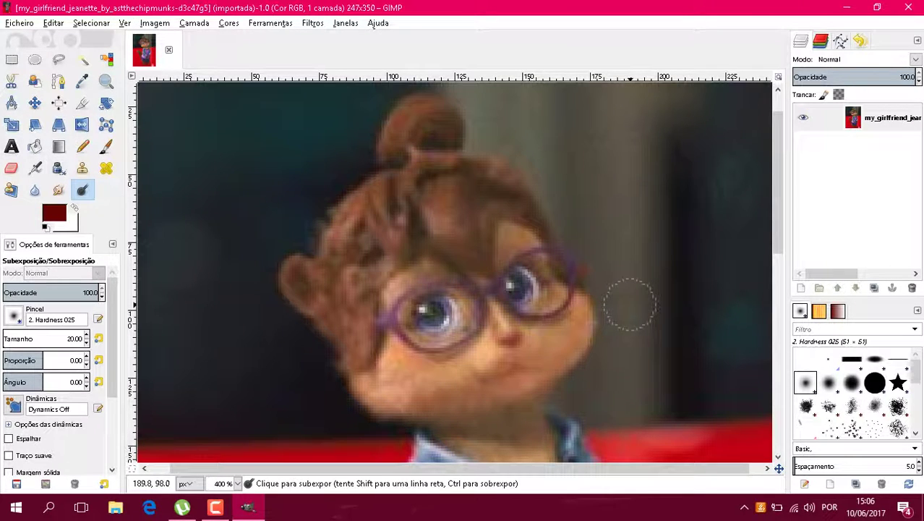
pyautogui.rightClick(458, 227)
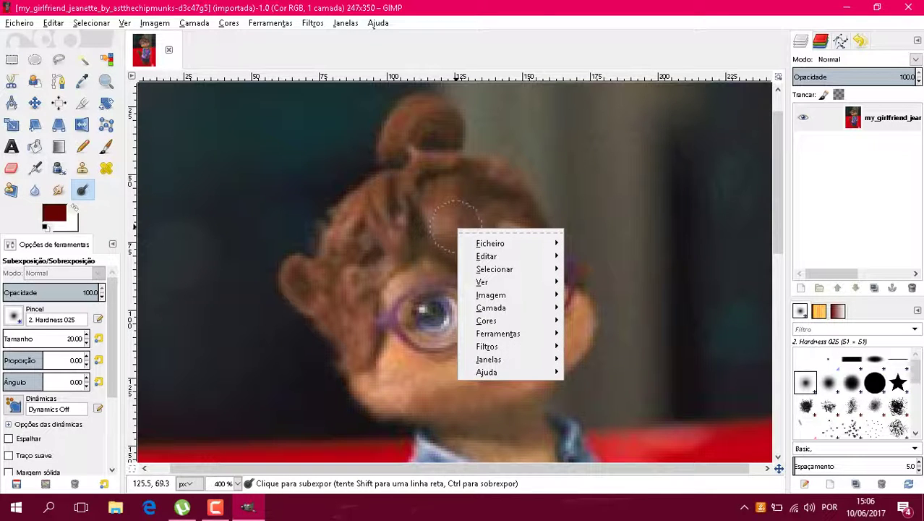
pyautogui.click(215, 507)
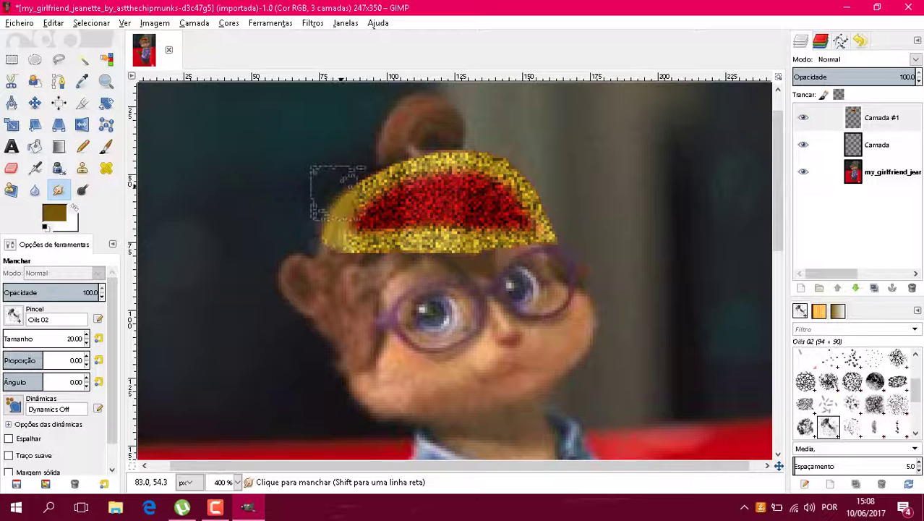
# Smudge the grainy yellow border of the cap outward with the Oils 02 brush at size 20.
pyautogui.moveTo(341, 187)
pyautogui.mouseDown()
pyautogui.moveTo(325, 235)
pyautogui.moveTo(328, 176)
pyautogui.moveTo(342, 195)
pyautogui.moveTo(361, 165)
pyautogui.moveTo(352, 197)
pyautogui.moveTo(363, 149)
pyautogui.moveTo(368, 189)
pyautogui.moveTo(429, 154)
pyautogui.moveTo(370, 184)
pyautogui.moveTo(426, 144)
pyautogui.moveTo(398, 126)
pyautogui.moveTo(375, 186)
pyautogui.moveTo(454, 156)
pyautogui.moveTo(433, 145)
pyautogui.moveTo(403, 174)
pyautogui.moveTo(463, 148)
pyautogui.moveTo(440, 166)
pyautogui.moveTo(374, 174)
pyautogui.moveTo(338, 221)
pyautogui.moveTo(339, 240)
pyautogui.moveTo(325, 224)
pyautogui.moveTo(334, 230)
pyautogui.moveTo(320, 184)
pyautogui.moveTo(376, 144)
pyautogui.moveTo(409, 166)
pyautogui.moveTo(387, 170)
pyautogui.moveTo(478, 121)
pyautogui.moveTo(481, 141)
pyautogui.moveTo(505, 151)
pyautogui.moveTo(418, 151)
pyautogui.moveTo(490, 133)
pyautogui.moveTo(440, 150)
pyautogui.moveTo(521, 161)
pyautogui.moveTo(493, 167)
pyautogui.moveTo(547, 190)
pyautogui.moveTo(515, 192)
pyautogui.moveTo(561, 224)
pyautogui.moveTo(500, 210)
pyautogui.moveTo(539, 188)
pyautogui.moveTo(557, 239)
pyautogui.moveTo(527, 194)
pyautogui.moveTo(570, 288)
pyautogui.moveTo(369, 280)
pyautogui.moveTo(420, 299)
pyautogui.moveTo(364, 257)
pyautogui.moveTo(394, 269)
pyautogui.moveTo(370, 261)
pyautogui.moveTo(498, 268)
pyautogui.moveTo(374, 282)
pyautogui.moveTo(515, 269)
pyautogui.moveTo(515, 278)
pyautogui.moveTo(405, 245)
pyautogui.moveTo(518, 229)
pyautogui.moveTo(526, 231)
pyautogui.moveTo(515, 242)
pyautogui.moveTo(548, 236)
pyautogui.moveTo(556, 256)
pyautogui.moveTo(583, 255)
pyautogui.moveTo(534, 197)
pyautogui.mouseUp()
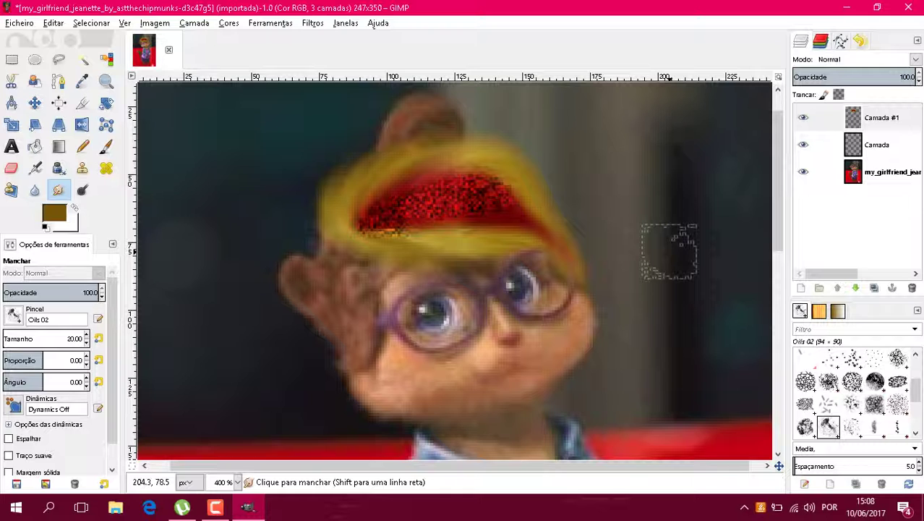
# Undo the last smudge strokes along the cap's lower border and red centre, keeping the outer edge smudged.
pyautogui.hotkey('ctrl', 'z')
pyautogui.hotkey('ctrl', 'z')
pyautogui.hotkey('ctrl', 'z')
pyautogui.hotkey('ctrl', 'z')
pyautogui.hotkey('ctrl', 'z')
pyautogui.hotkey('ctrl', 'z')
pyautogui.hotkey('ctrl', 'z')
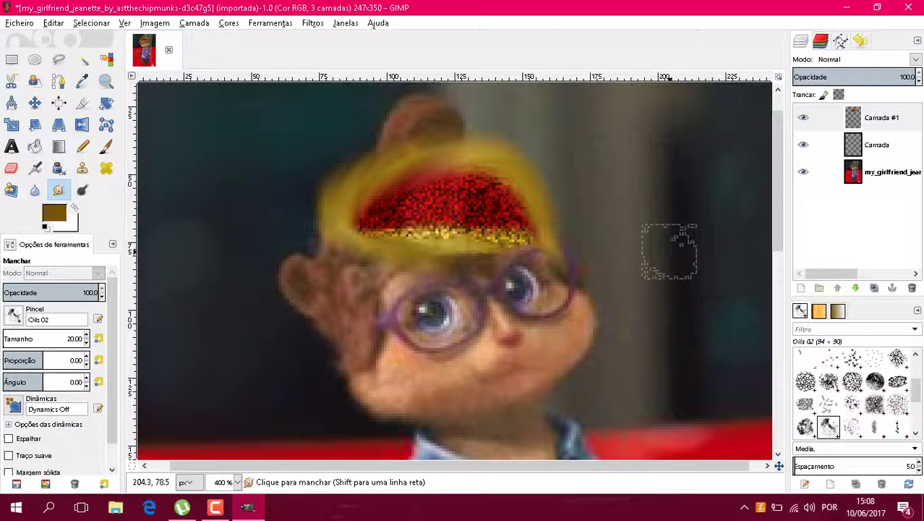
pyautogui.hotkey('ctrl', 'z')
pyautogui.hotkey('ctrl', 'z')
pyautogui.hotkey('ctrl', 'z')
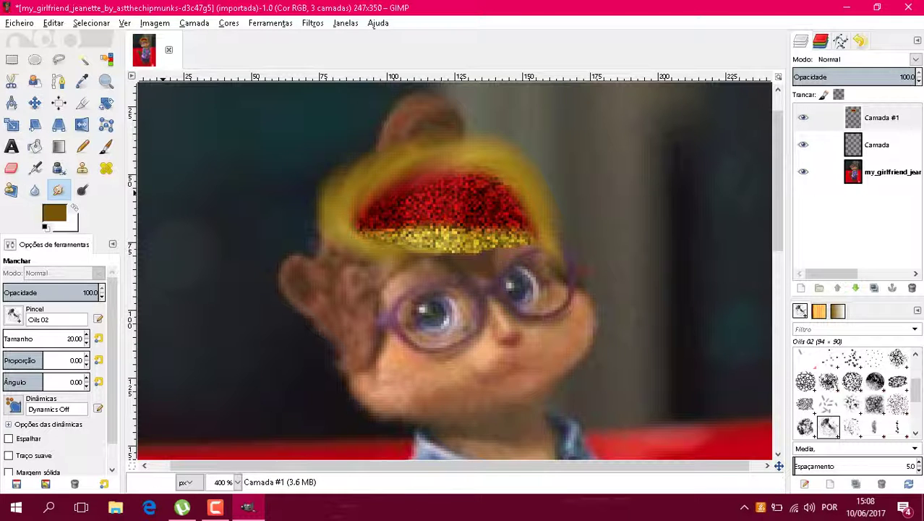
# Set the Smudge brush size to 13 and smudge the cap's lower yellow border down onto the forehead.
pyautogui.click(13, 315)
pyautogui.click(13, 314)
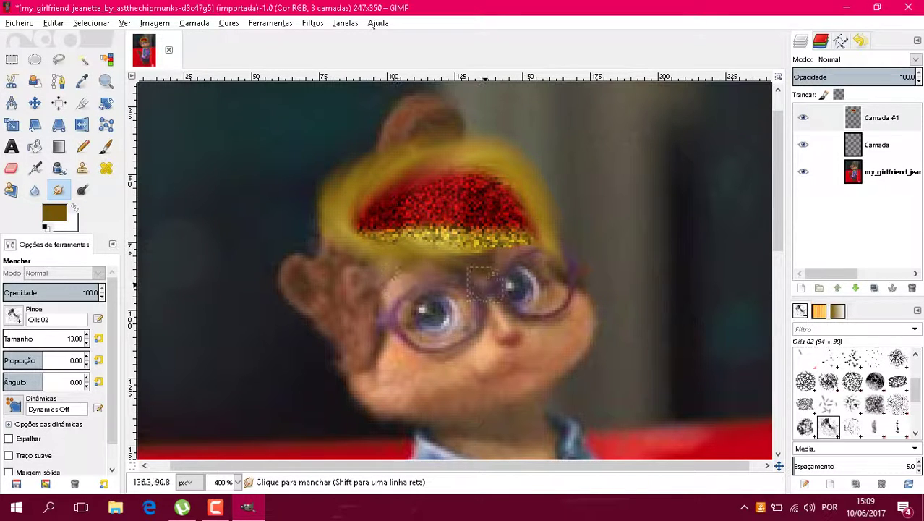
pyautogui.moveTo(446, 245); pyautogui.dragTo(442, 264)
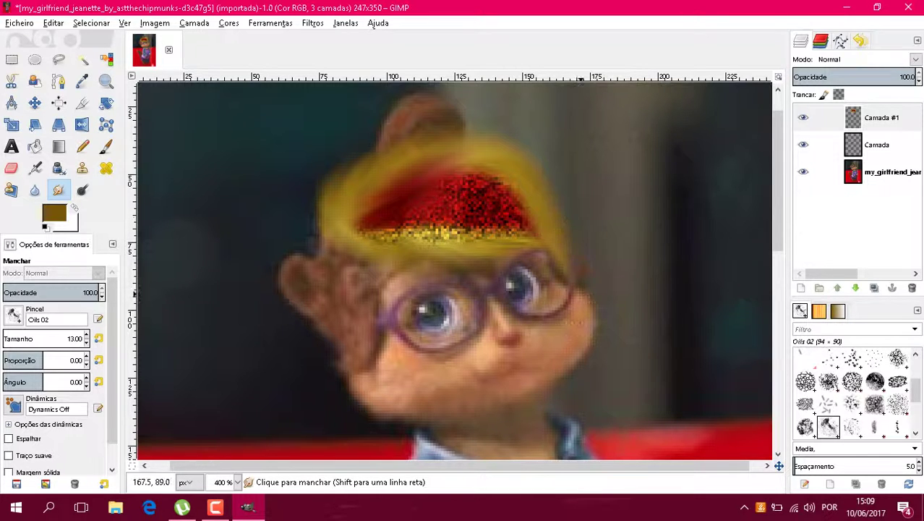
pyautogui.moveTo(512, 256); pyautogui.dragTo(348, 246)
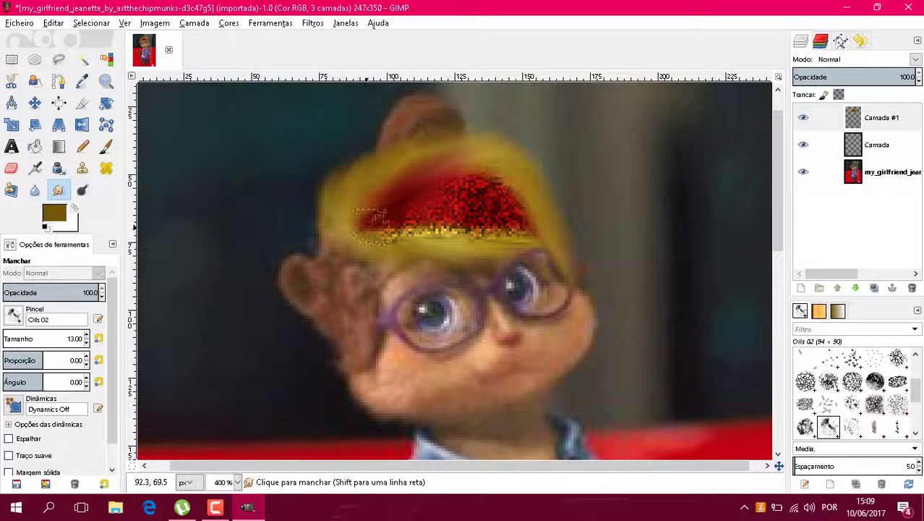
# Smudge the remaining grain in the cap's red centre and along its boundary with the yellow border, and dismiss the battery alert.
pyautogui.moveTo(412, 174)
pyautogui.mouseDown()
pyautogui.moveTo(389, 174)
pyautogui.moveTo(417, 199)
pyautogui.moveTo(358, 193)
pyautogui.moveTo(355, 206)
pyautogui.moveTo(346, 191)
pyautogui.moveTo(418, 187)
pyautogui.moveTo(374, 192)
pyautogui.moveTo(342, 212)
pyautogui.moveTo(380, 200)
pyautogui.moveTo(361, 210)
pyautogui.moveTo(393, 208)
pyautogui.moveTo(354, 219)
pyautogui.moveTo(494, 148)
pyautogui.moveTo(447, 170)
pyautogui.moveTo(514, 165)
pyautogui.moveTo(481, 187)
pyautogui.moveTo(477, 177)
pyautogui.moveTo(516, 192)
pyautogui.moveTo(403, 209)
pyautogui.moveTo(548, 218)
pyautogui.moveTo(443, 186)
pyautogui.moveTo(484, 187)
pyautogui.moveTo(430, 199)
pyautogui.moveTo(508, 177)
pyautogui.moveTo(495, 172)
pyautogui.moveTo(527, 180)
pyautogui.mouseUp()
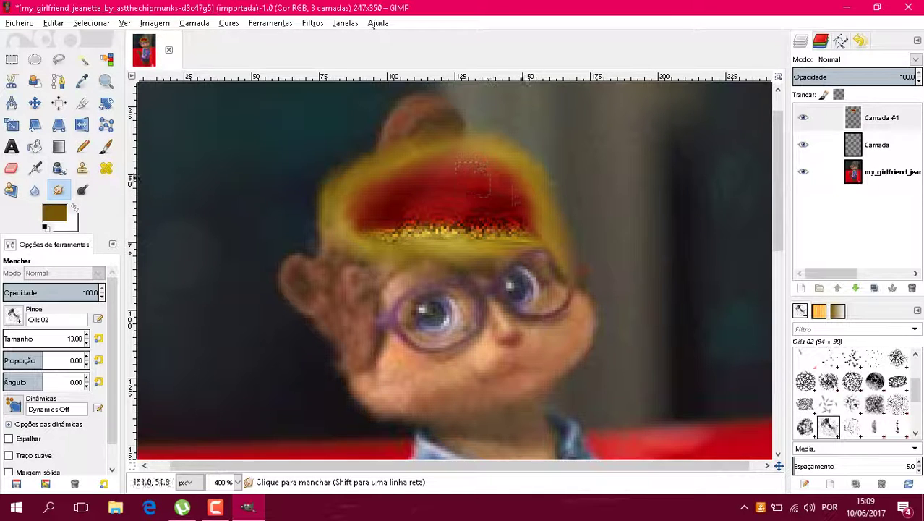
pyautogui.moveTo(543, 235)
pyautogui.mouseDown()
pyautogui.moveTo(382, 200)
pyautogui.moveTo(395, 253)
pyautogui.moveTo(422, 261)
pyautogui.moveTo(478, 244)
pyautogui.moveTo(469, 231)
pyautogui.moveTo(469, 250)
pyautogui.mouseUp()
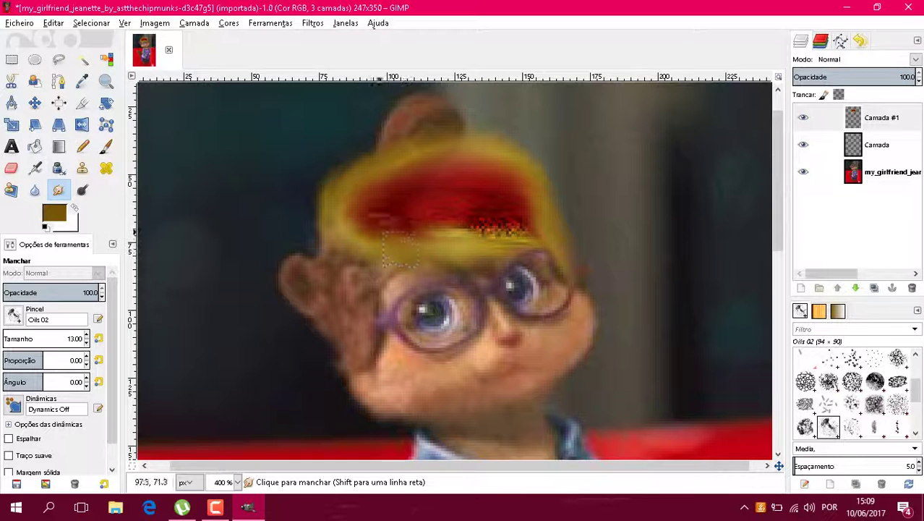
pyautogui.moveTo(387, 239)
pyautogui.mouseDown()
pyautogui.moveTo(507, 235)
pyautogui.moveTo(470, 230)
pyautogui.moveTo(499, 225)
pyautogui.moveTo(402, 223)
pyautogui.moveTo(388, 211)
pyautogui.moveTo(447, 203)
pyautogui.mouseUp()
pyautogui.moveTo(515, 194)
pyautogui.mouseDown()
pyautogui.moveTo(529, 217)
pyautogui.moveTo(335, 223)
pyautogui.moveTo(360, 224)
pyautogui.moveTo(338, 225)
pyautogui.moveTo(365, 204)
pyautogui.moveTo(351, 202)
pyautogui.moveTo(527, 229)
pyautogui.moveTo(510, 227)
pyautogui.moveTo(534, 249)
pyautogui.moveTo(502, 212)
pyautogui.moveTo(551, 249)
pyautogui.moveTo(535, 228)
pyautogui.moveTo(545, 230)
pyautogui.moveTo(406, 222)
pyautogui.moveTo(423, 195)
pyautogui.moveTo(516, 153)
pyautogui.mouseUp()
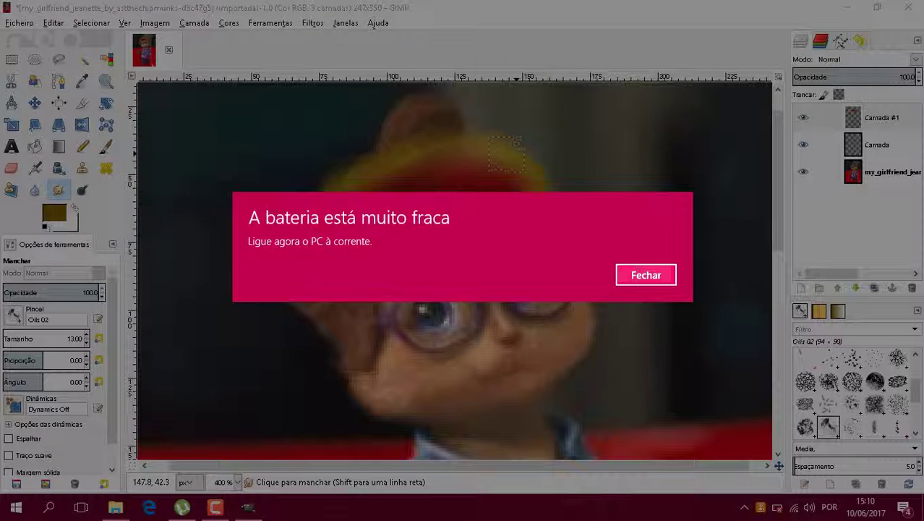
pyautogui.click(646, 275)
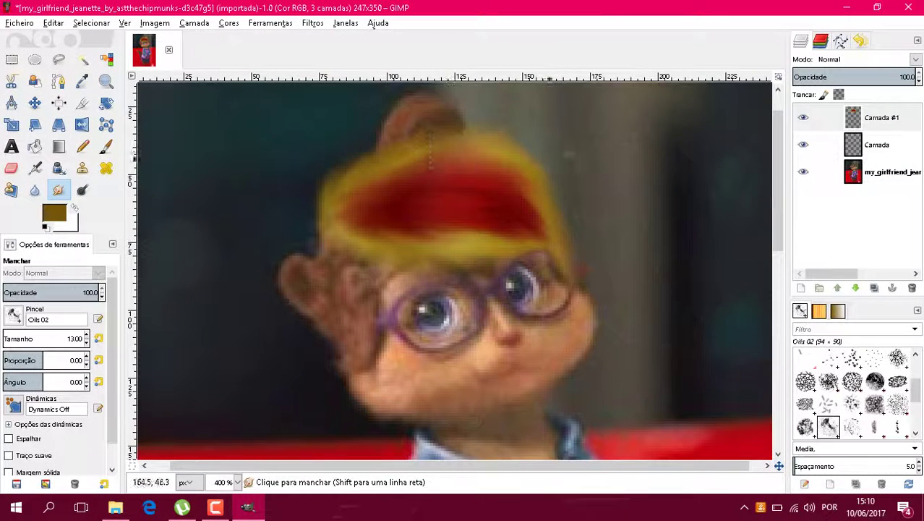